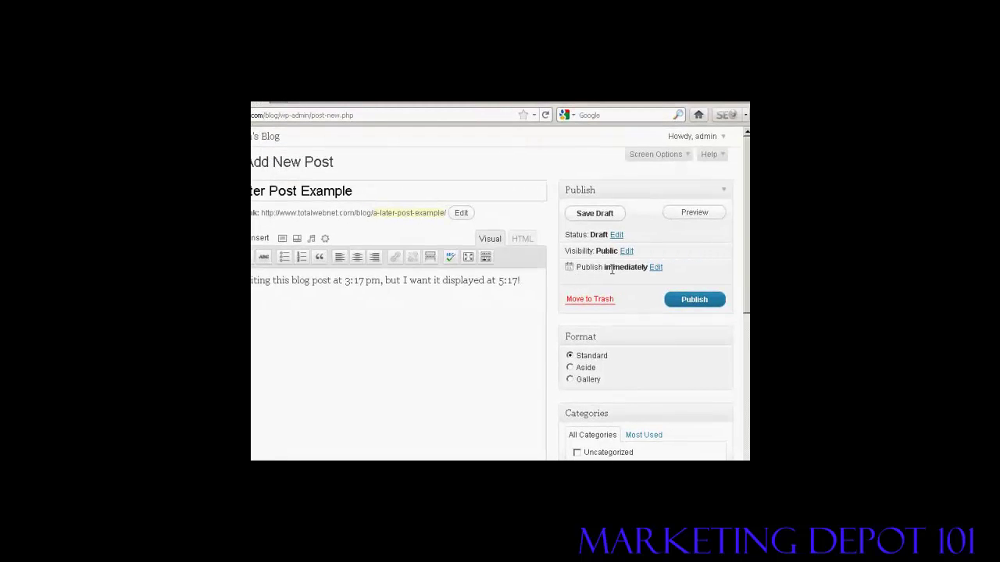
# - Change the post's publish time from 14:15 to 16:17 on Oct 12, 2011
pyautogui.click(656, 270)
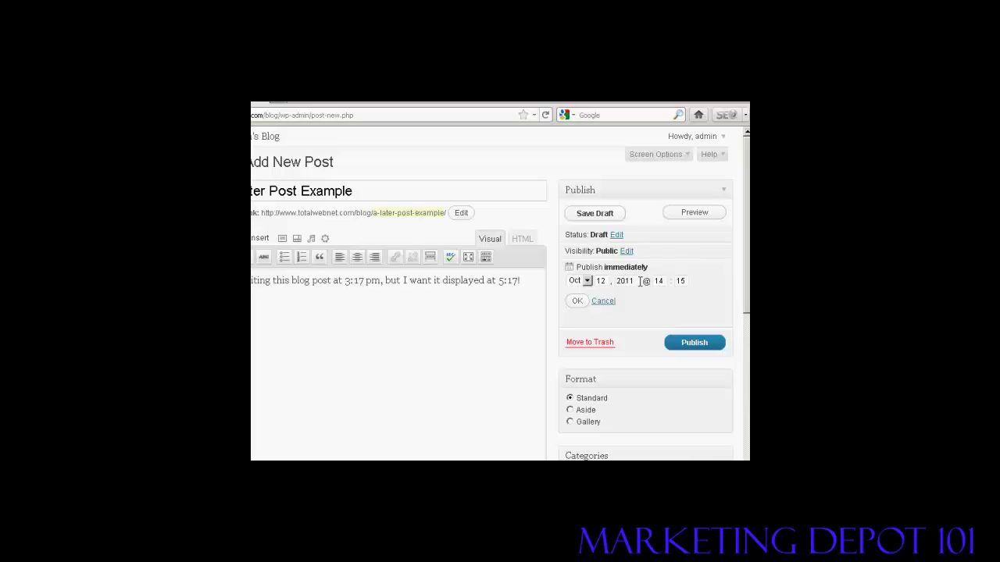
pyautogui.doubleClick(657, 280)
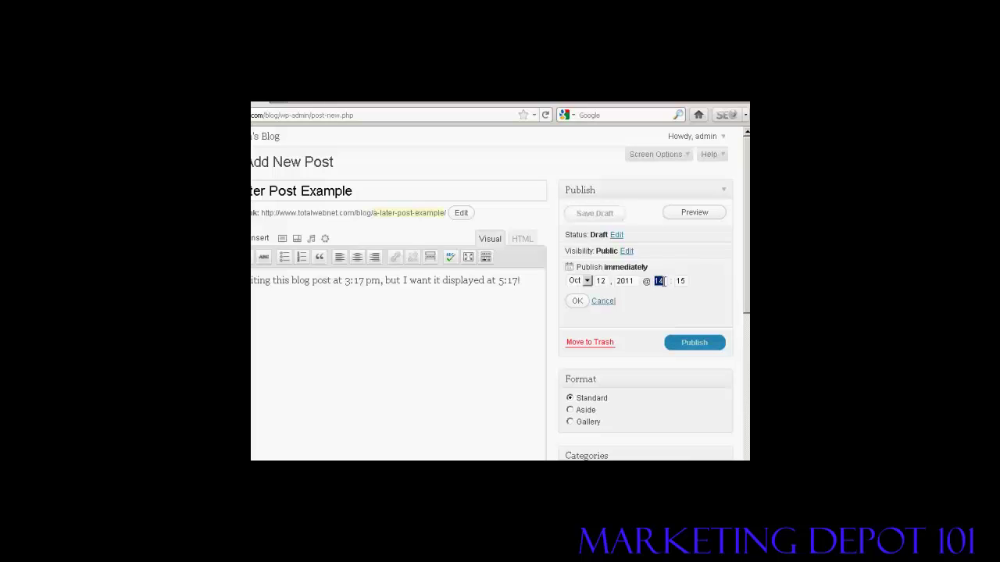
pyautogui.write('16')
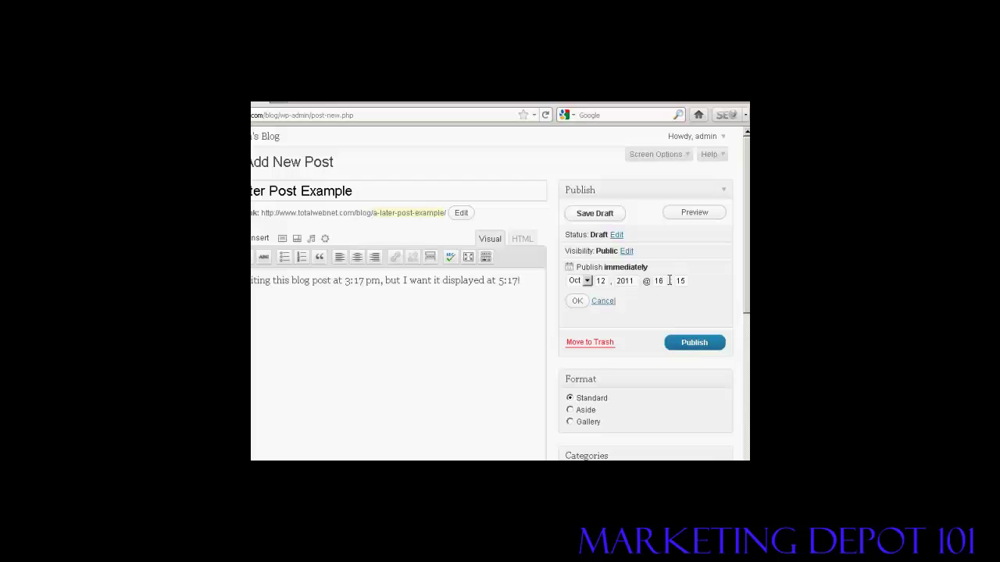
pyautogui.doubleClick(682, 281)
# - Schedule the post for Oct 12, 2011 at 16:17
pyautogui.click(685, 281)
pyautogui.click(695, 348)
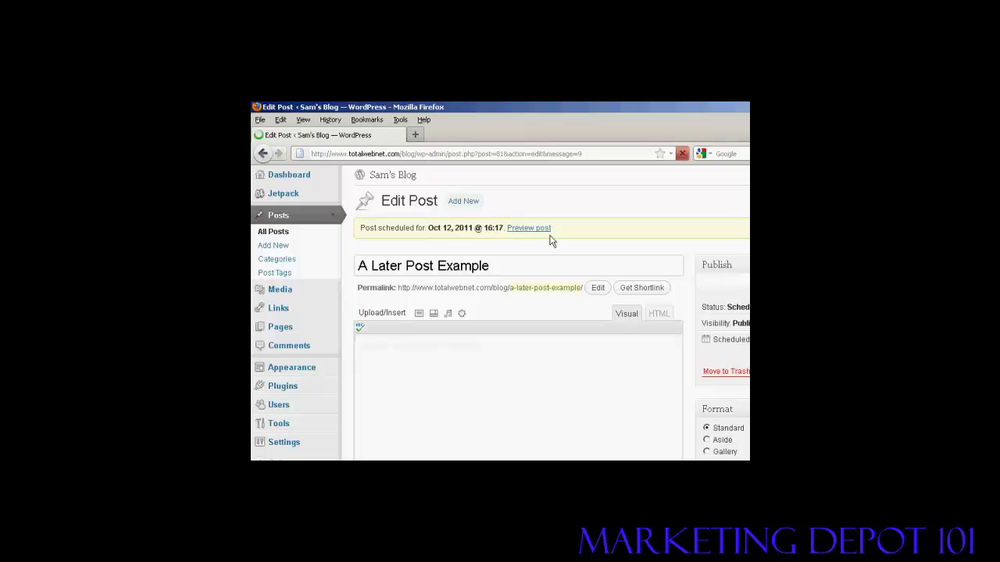
# - Go to Sam's Blog's public front page
pyautogui.click(397, 177)
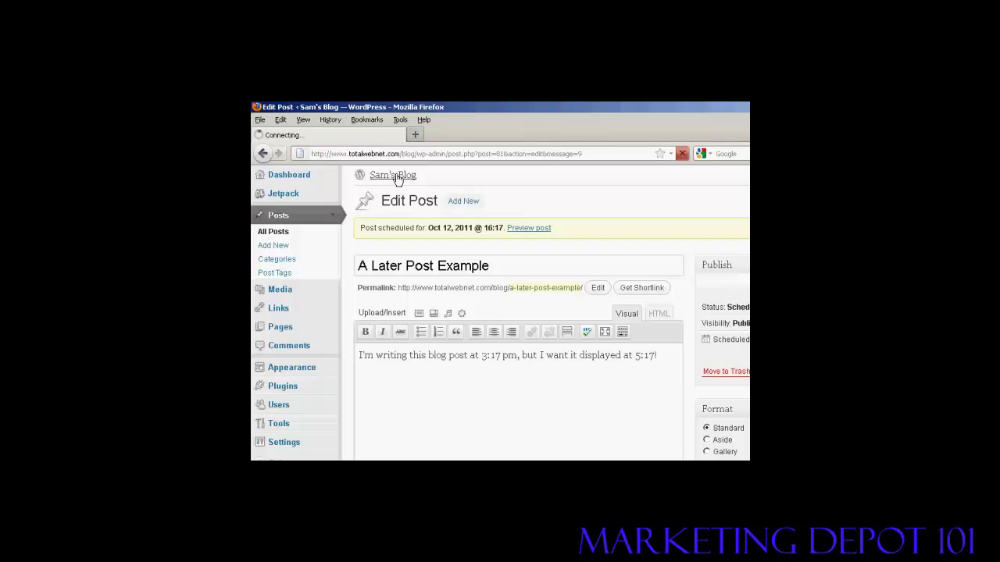